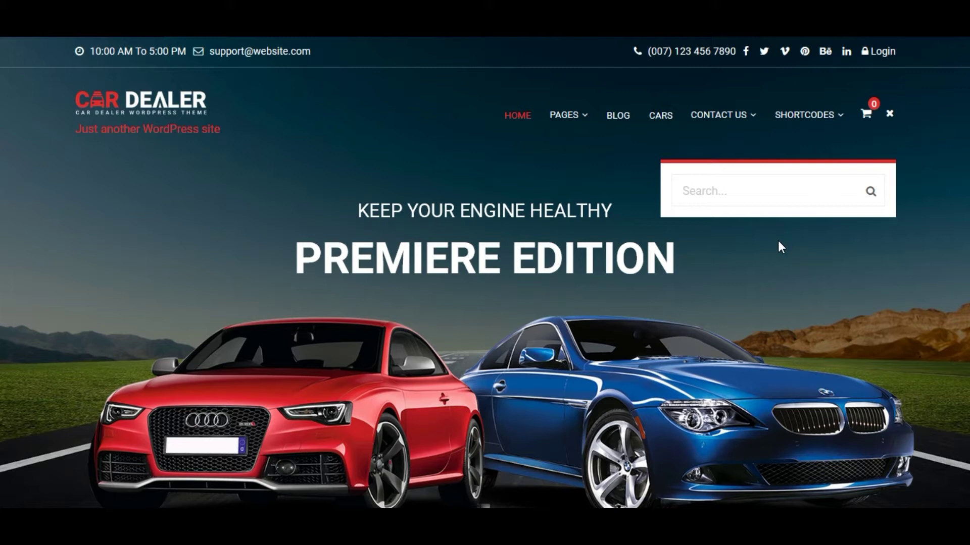
# - Close the header search dropdown with its X icon on the front-end home page
pyautogui.click(890, 113)
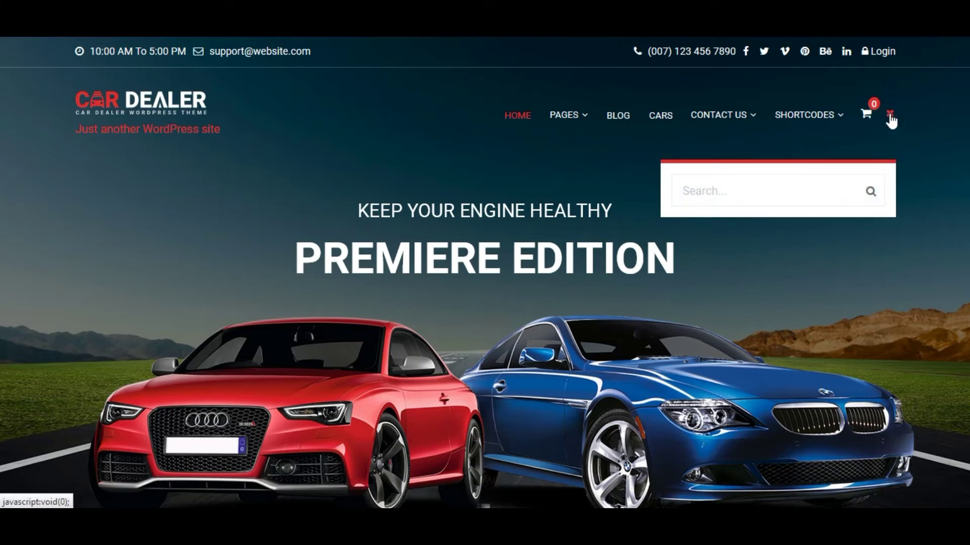
pyautogui.click(890, 114)
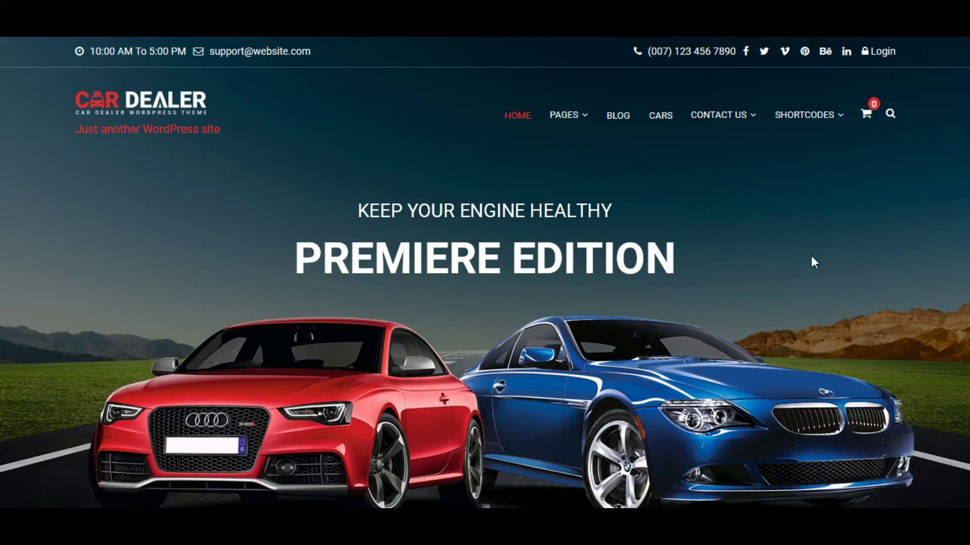
# - Switch to the admin window and open Site Header > Search in Car Dealer Options
pyautogui.hotkey('alt', 'Tab')
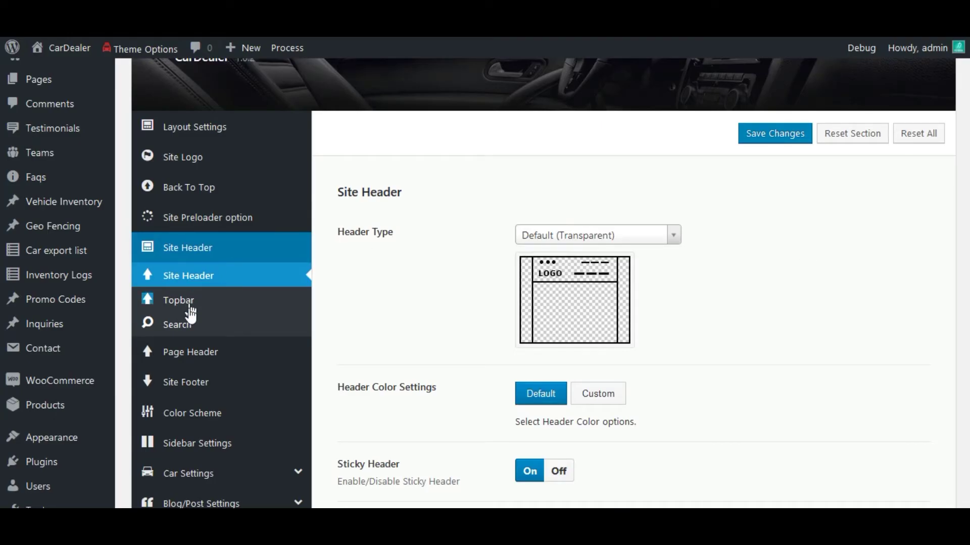
pyautogui.click(203, 327)
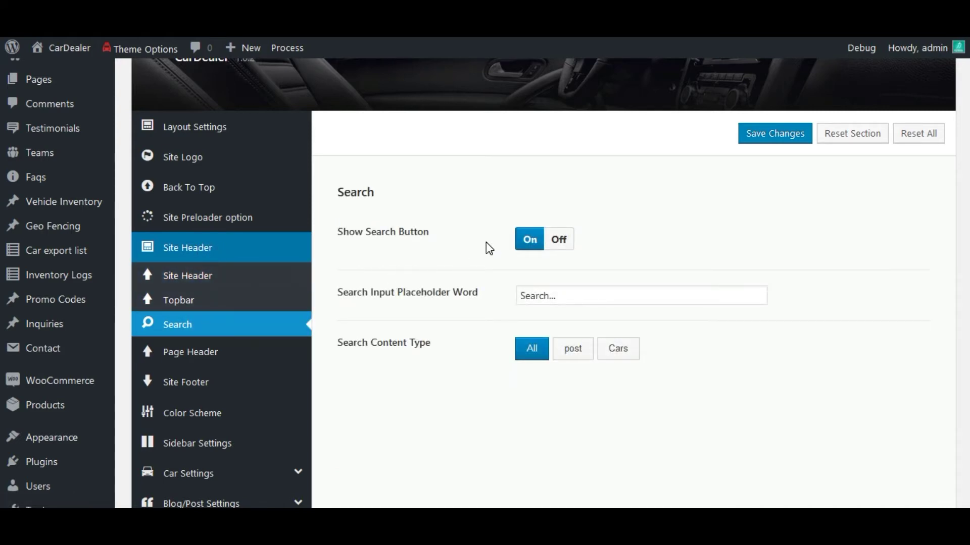
# - Toggle Show Search Button off and on, set Search Content Type to Cars, and save
pyautogui.click(561, 241)
pyautogui.click(528, 265)
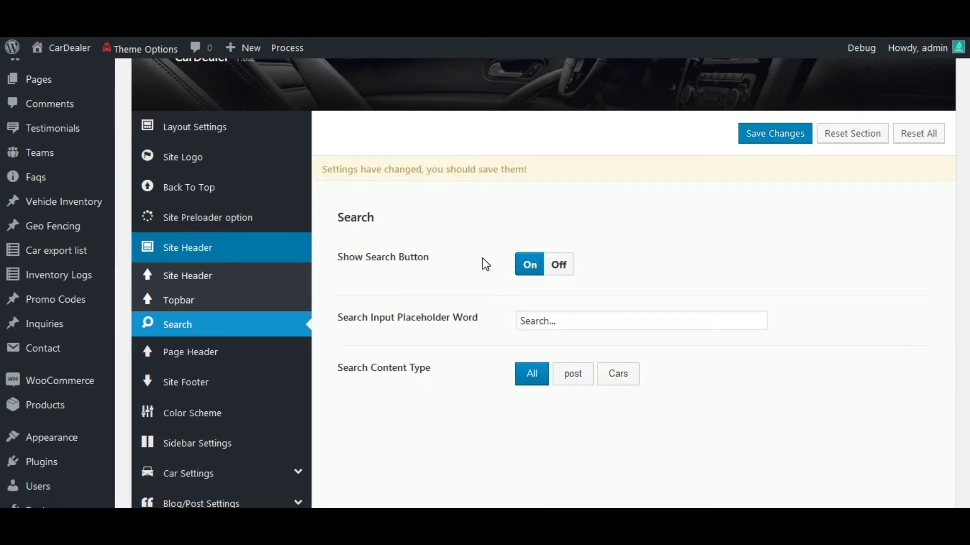
pyautogui.scroll(-2, 485, 262)
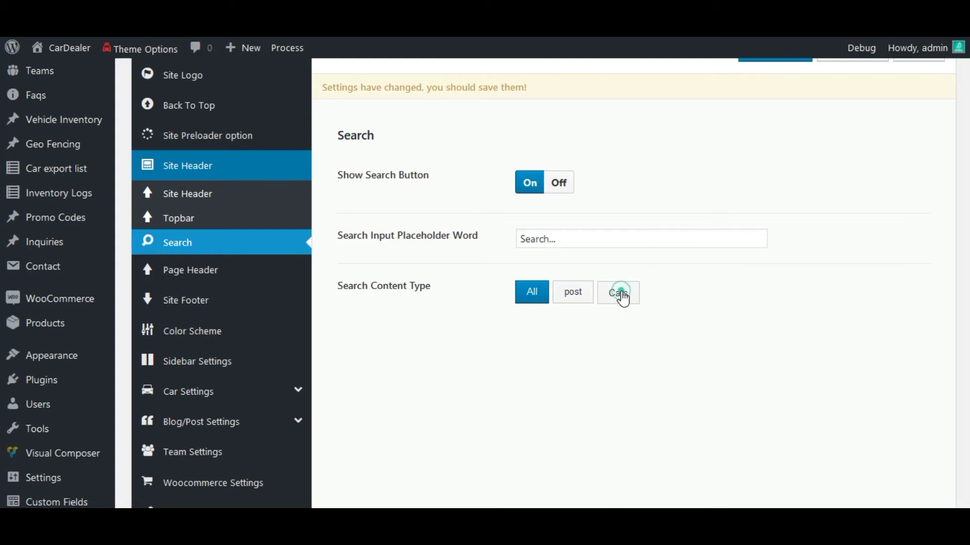
pyautogui.click(620, 297)
pyautogui.scroll(-3, 784, 378)
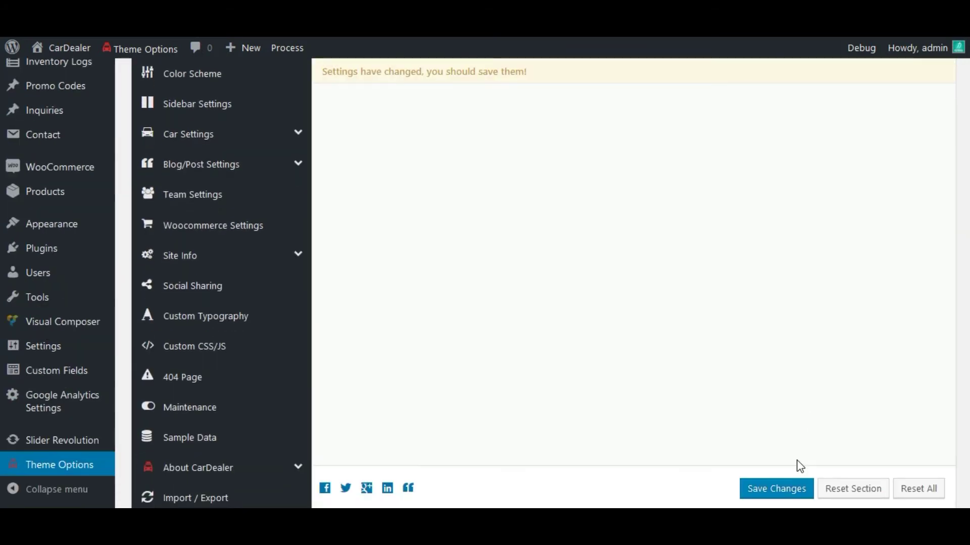
pyautogui.click(778, 491)
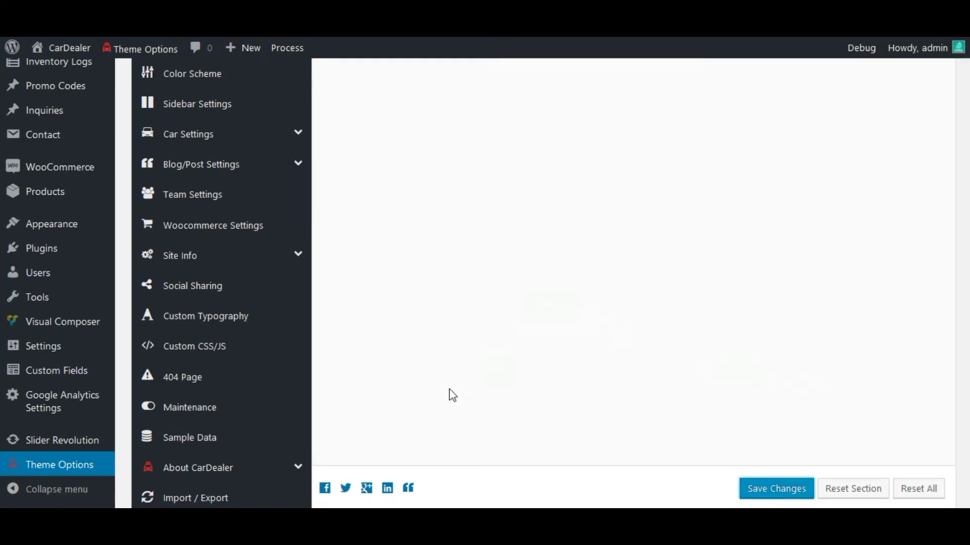
# - Switch back to the front-end site and reload the home page
pyautogui.hotkey('alt', 'Tab')
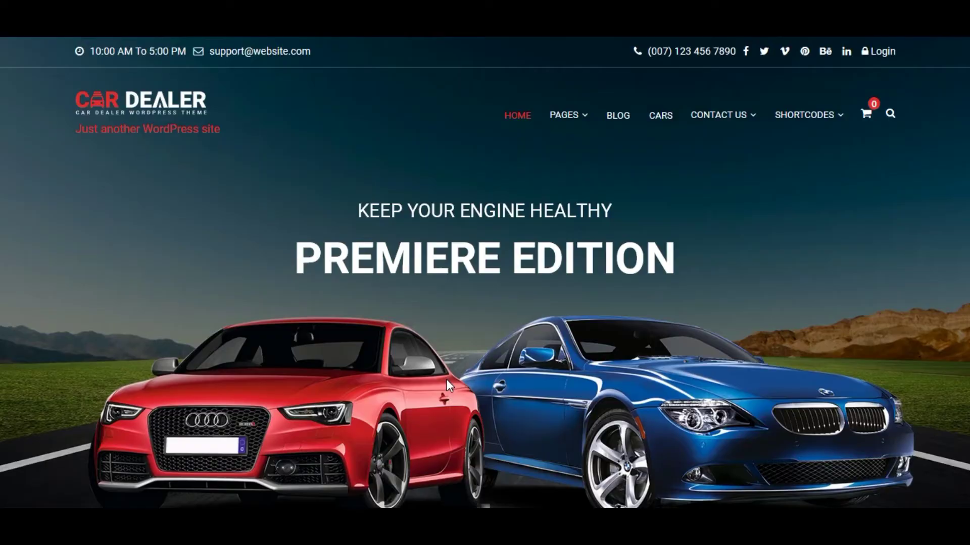
pyautogui.rightClick(359, 164)
pyautogui.click(452, 173)
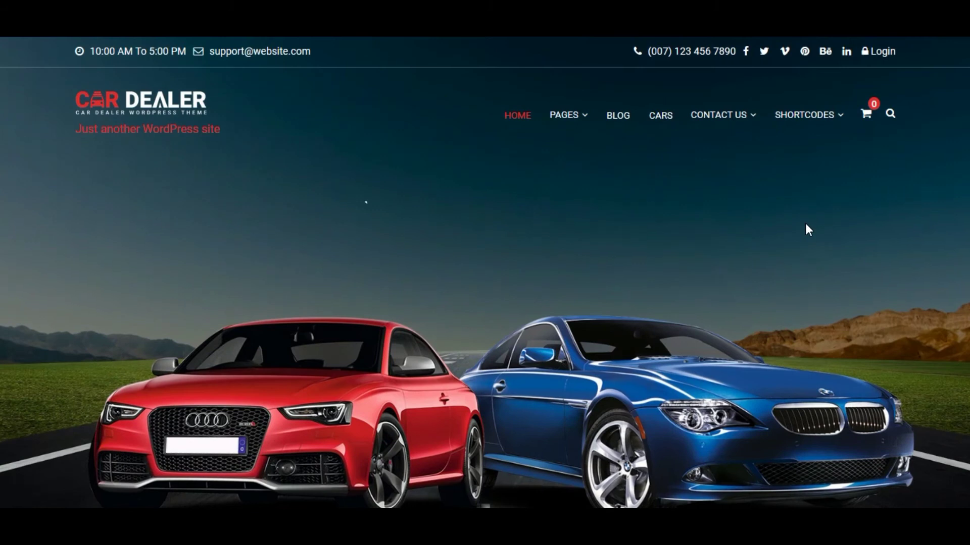
# - Open the header search box and focus its field for a '2017' search
pyautogui.click(891, 116)
pyautogui.click(736, 185)
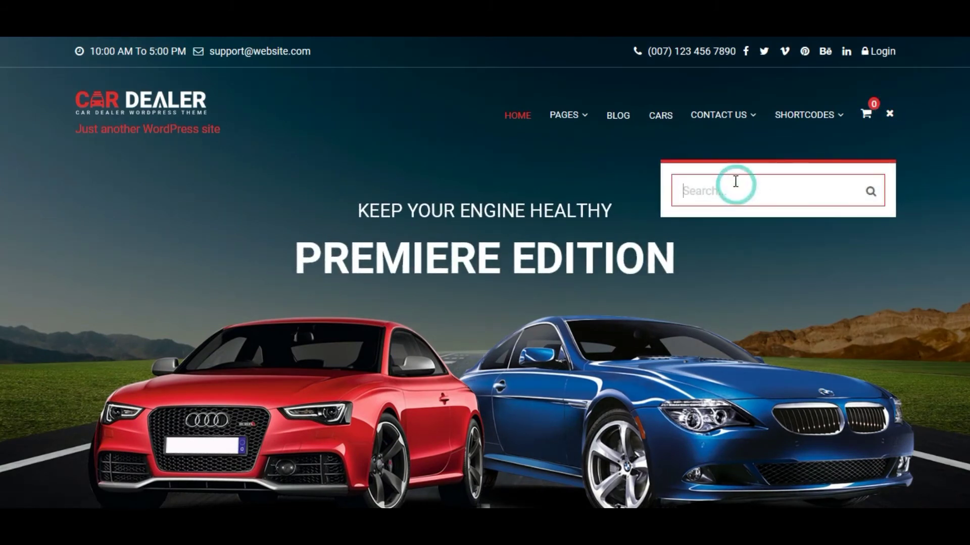
pyautogui.write('2017')
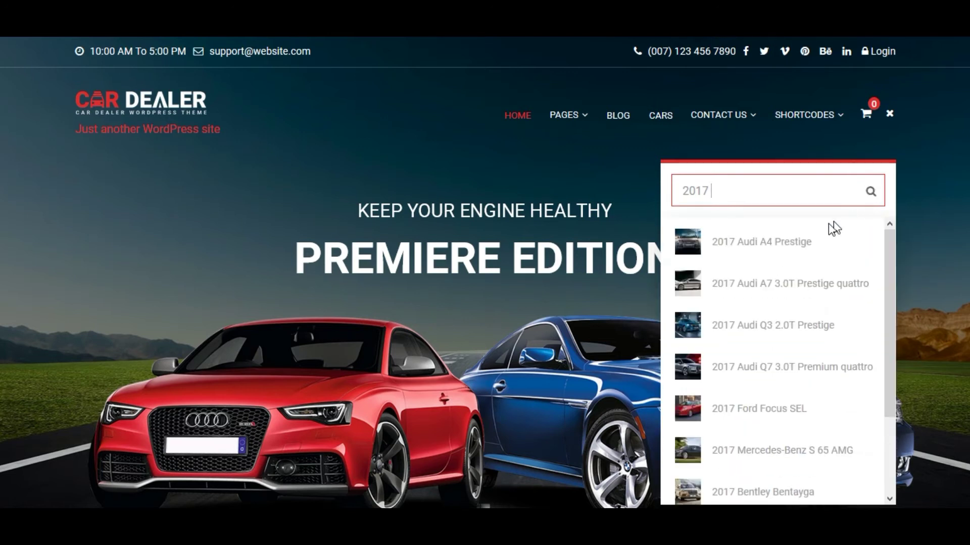
pyautogui.scroll(-2, 794, 338)
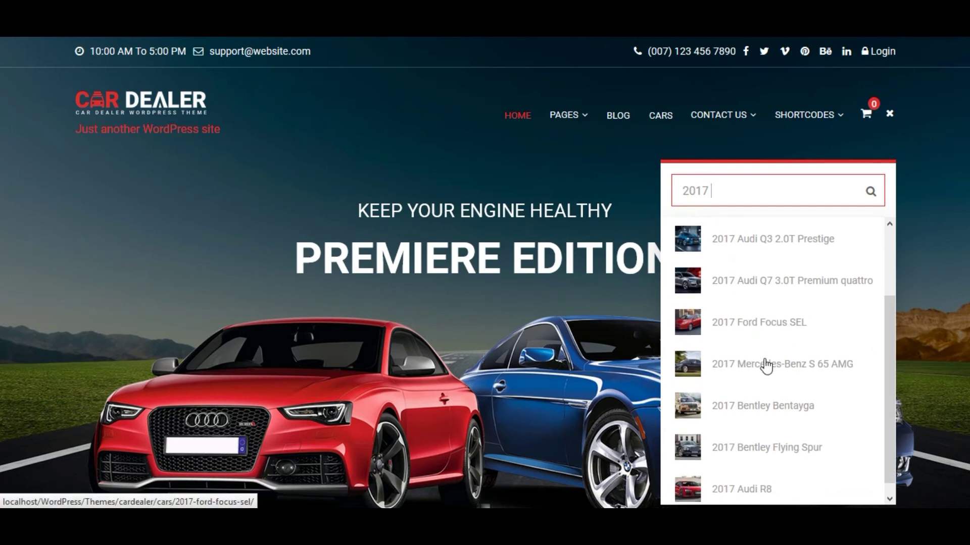
pyautogui.scroll(1, 755, 381)
pyautogui.scroll(1, 755, 381)
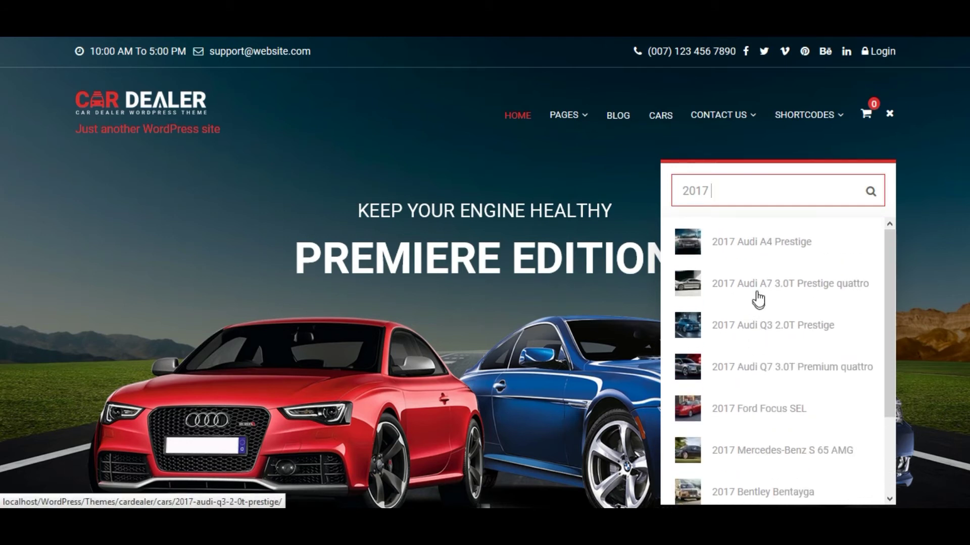
pyautogui.scroll(-2, 758, 321)
pyautogui.scroll(2, 755, 341)
pyautogui.scroll(-2, 753, 332)
pyautogui.scroll(2, 750, 330)
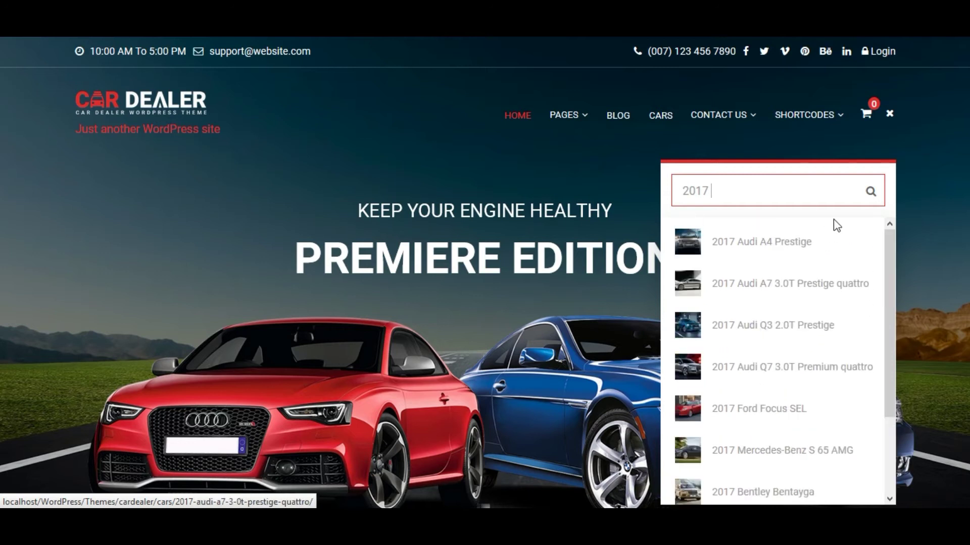
pyautogui.click(872, 196)
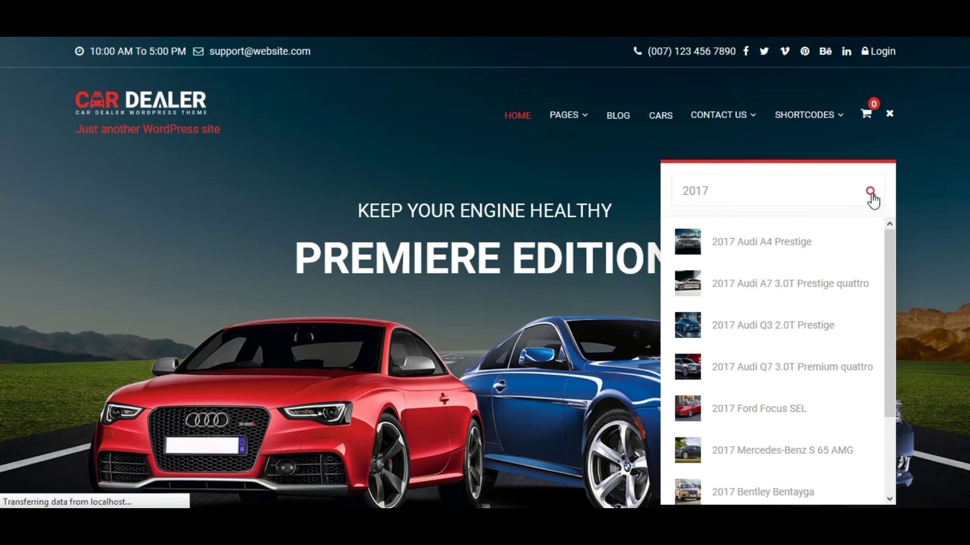
pyautogui.scroll(-2, 610, 273)
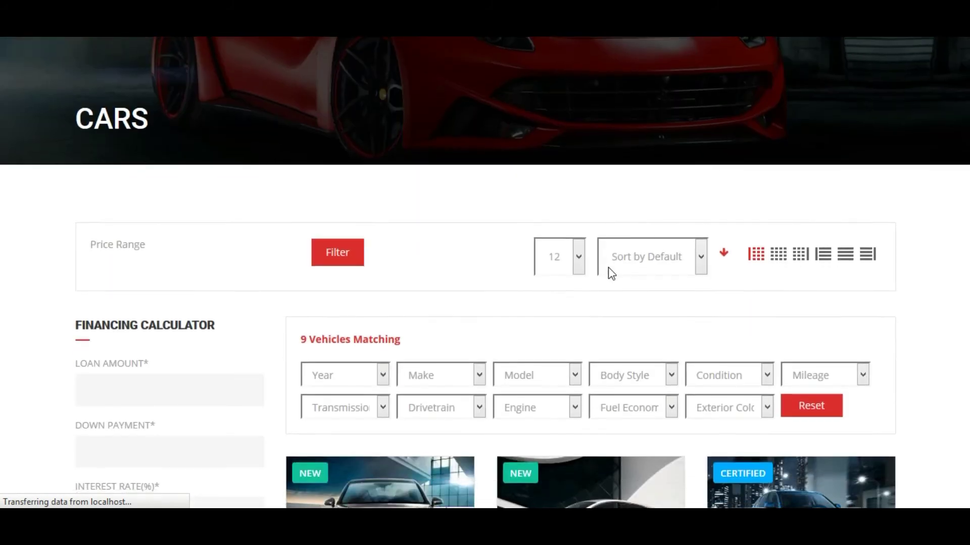
pyautogui.scroll(-4, 610, 274)
pyautogui.scroll(-2, 590, 303)
pyautogui.scroll(-1, 695, 250)
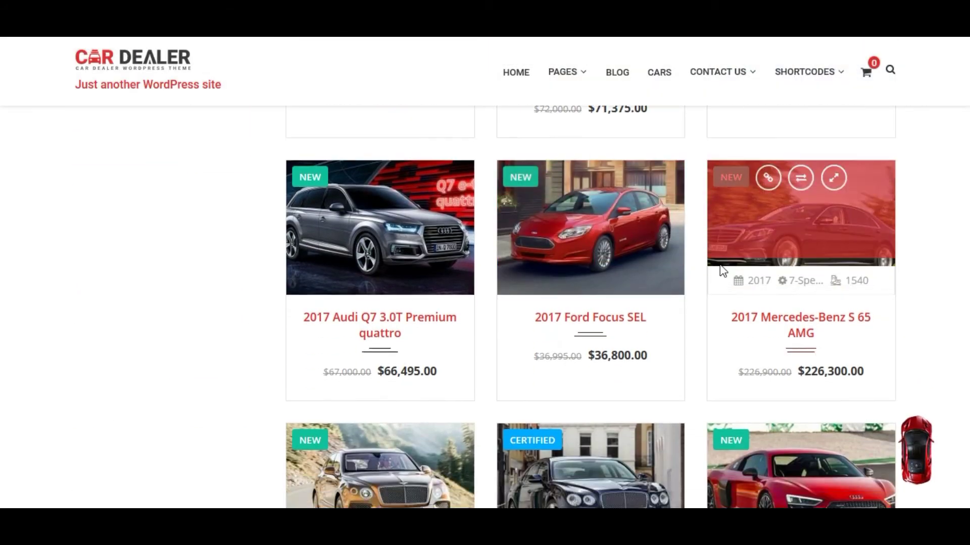
pyautogui.scroll(-1, 720, 273)
pyautogui.scroll(-1, 720, 273)
pyautogui.scroll(-2, 721, 274)
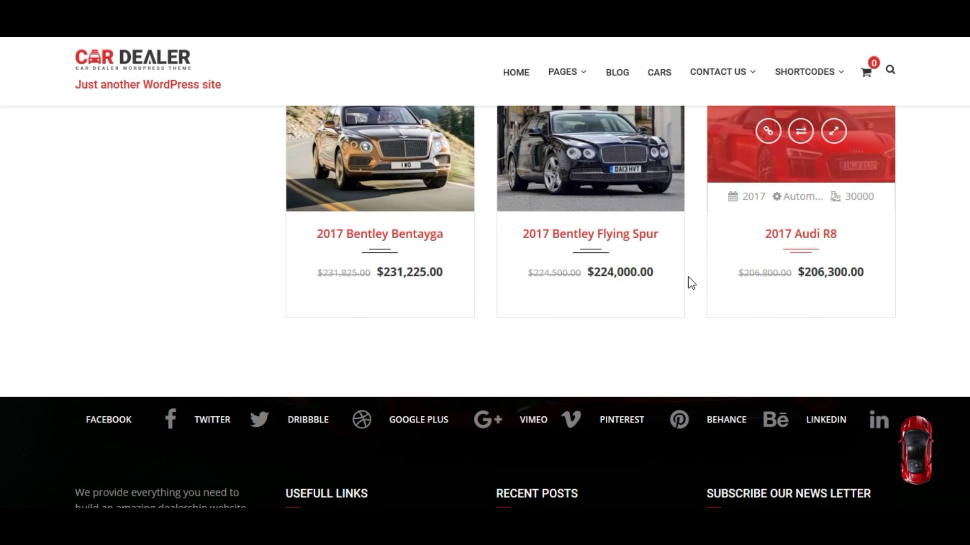
pyautogui.scroll(2, 687, 279)
pyautogui.scroll(3, 686, 276)
pyautogui.scroll(3, 685, 275)
pyautogui.scroll(2, 686, 276)
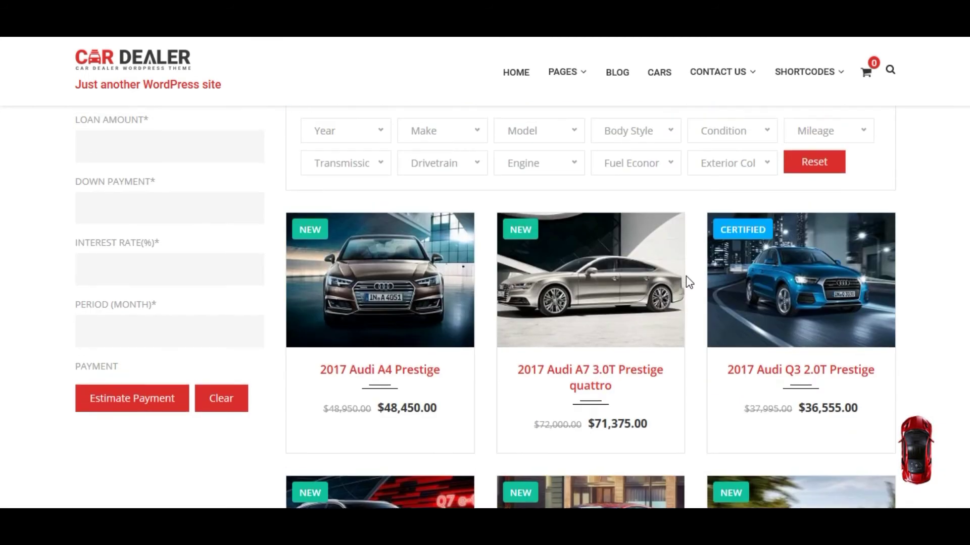
pyautogui.scroll(3, 685, 276)
pyautogui.scroll(3, 685, 276)
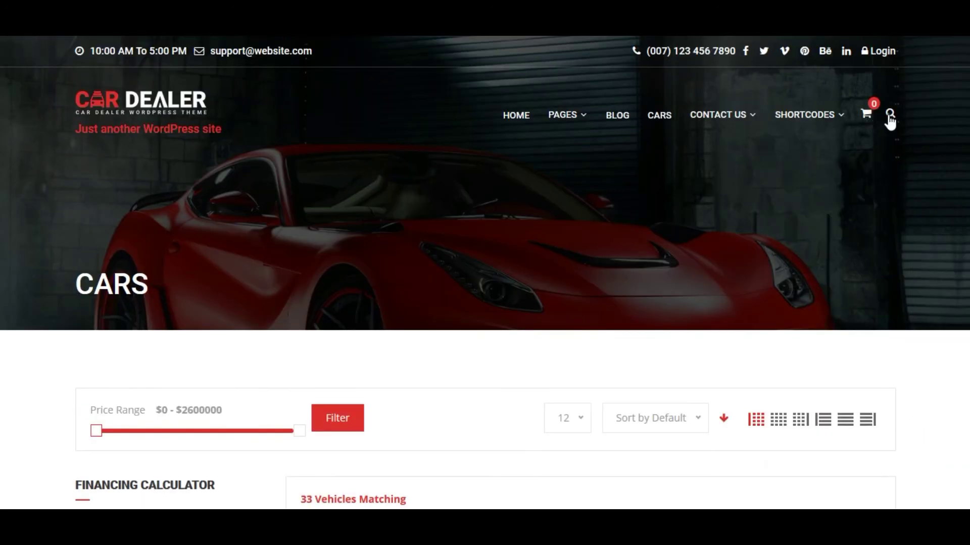
# - Search the header box for 'audi' and pick the 2017 A4 Prestige suggestion
pyautogui.click(889, 115)
pyautogui.click(743, 190)
pyautogui.click(740, 195)
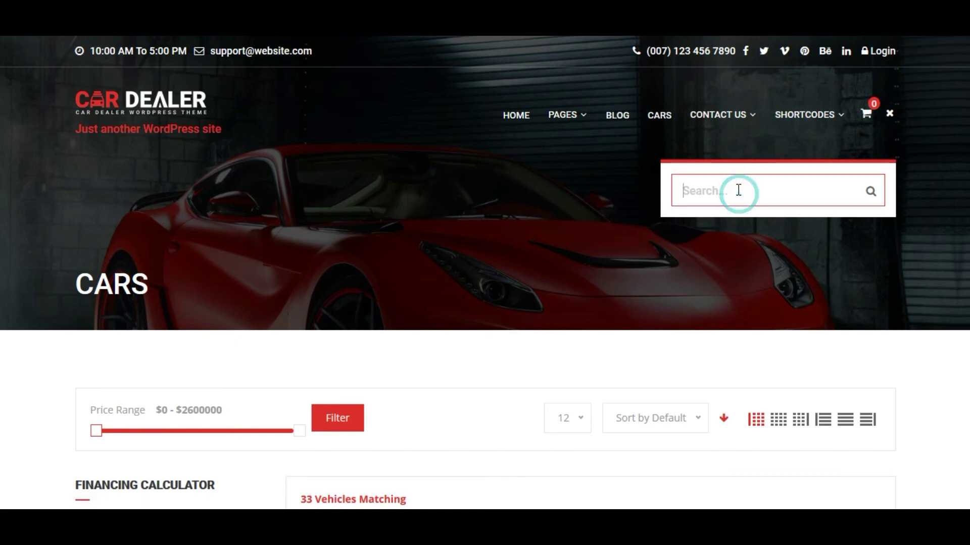
pyautogui.write('aud')
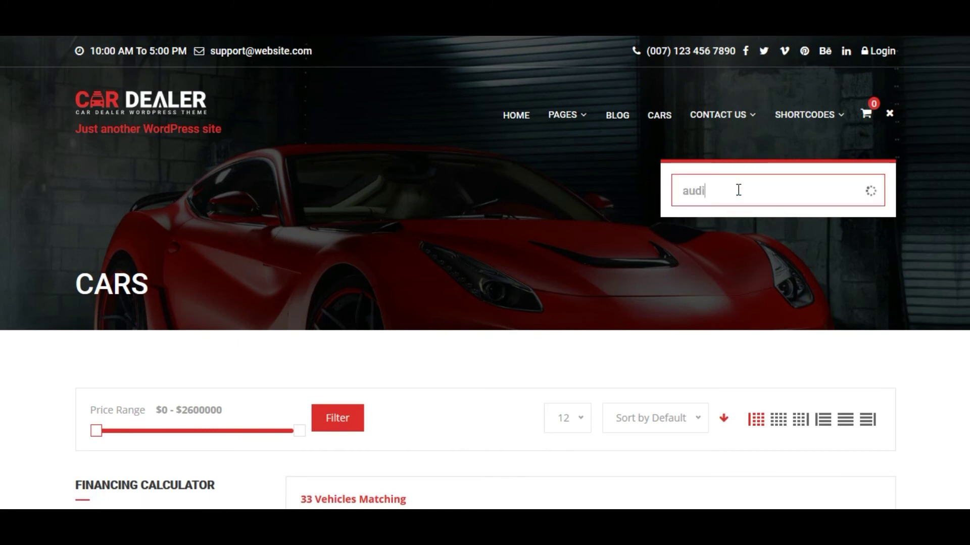
pyautogui.write('i')
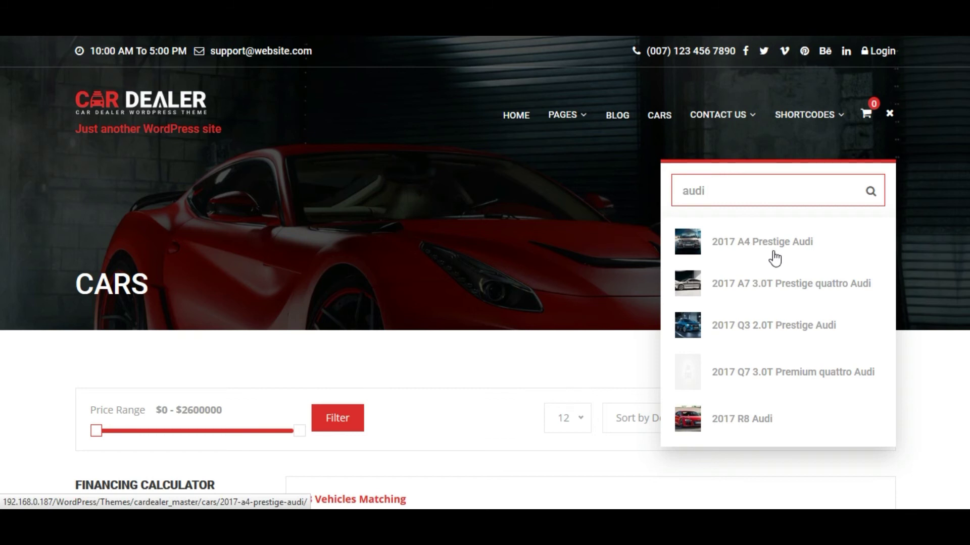
pyautogui.click(728, 248)
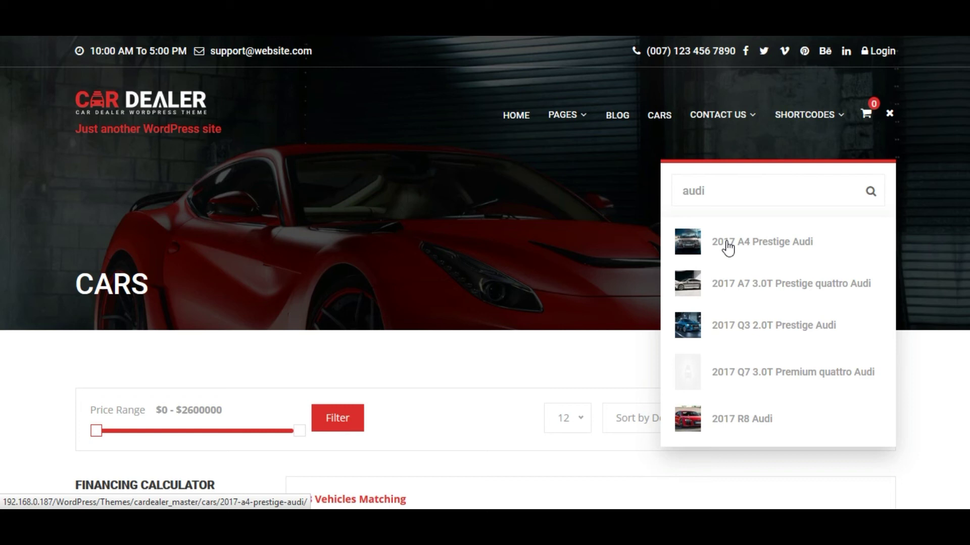
# - Open the 2017 A4 Prestige Audi details page, priced $48,450
pyautogui.click(729, 246)
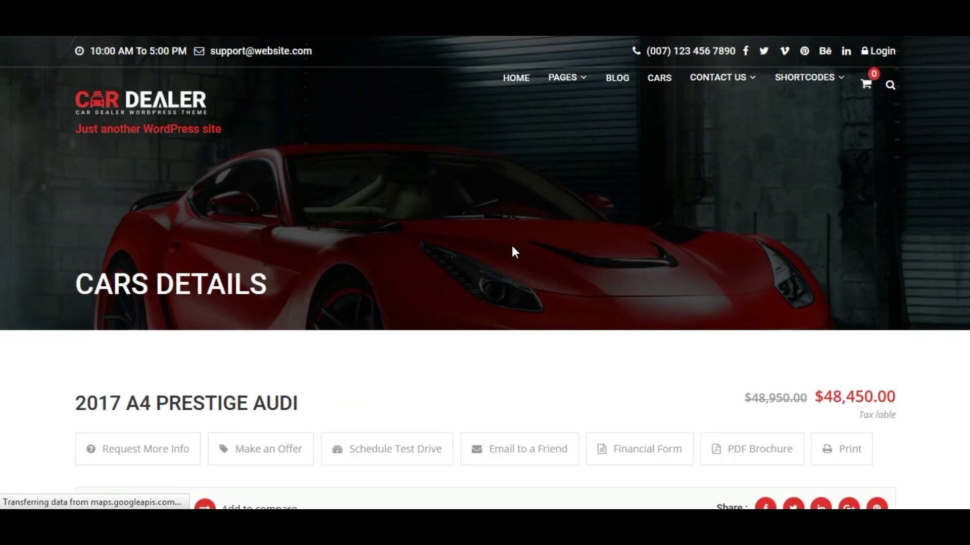
pyautogui.scroll(-2, 507, 247)
pyautogui.scroll(-3, 509, 296)
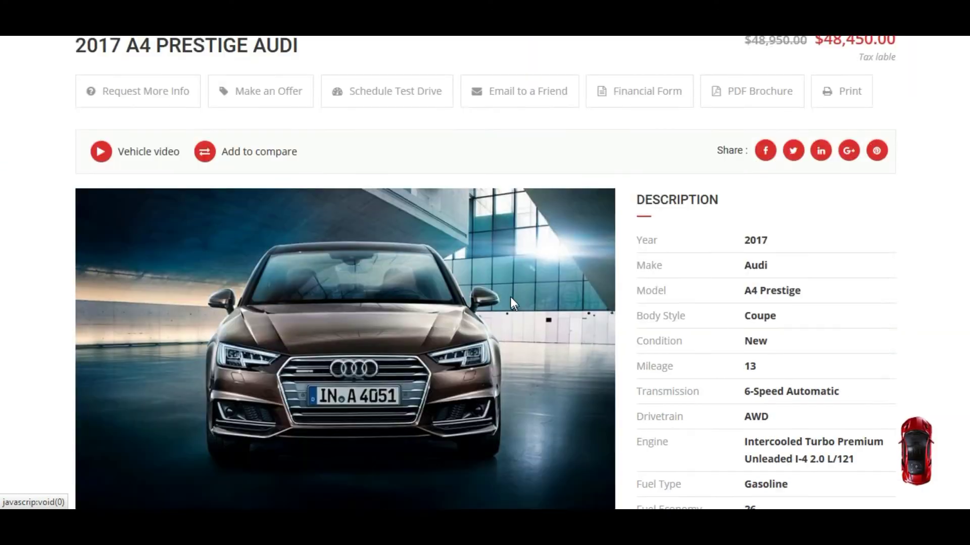
pyautogui.scroll(-2, 607, 258)
pyautogui.scroll(-3, 622, 266)
pyautogui.scroll(2, 635, 275)
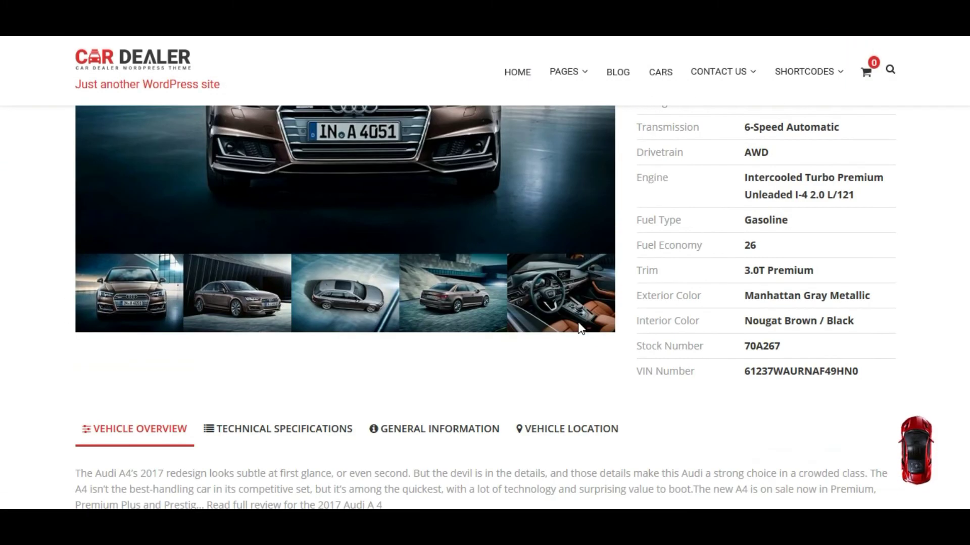
pyautogui.scroll(1, 315, 228)
pyautogui.scroll(2, 347, 205)
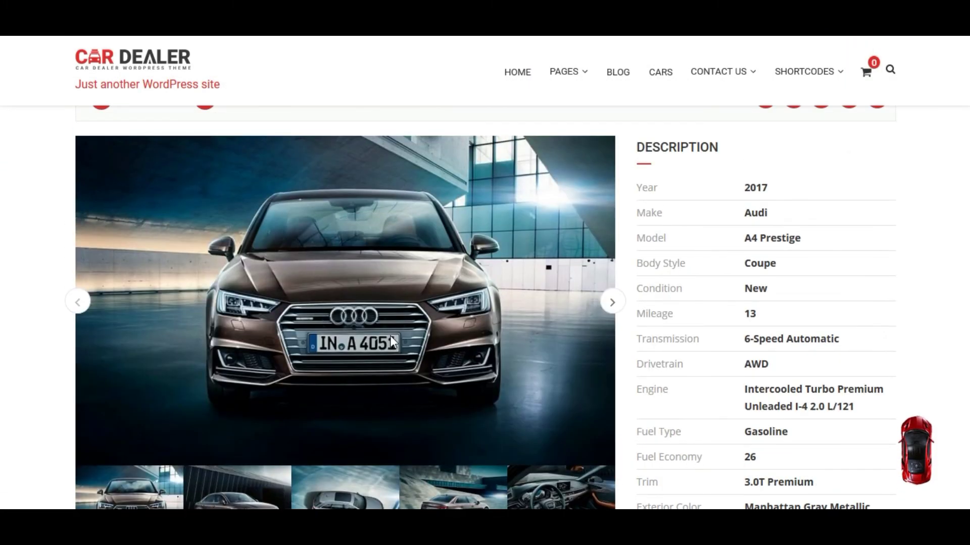
pyautogui.scroll(2, 390, 336)
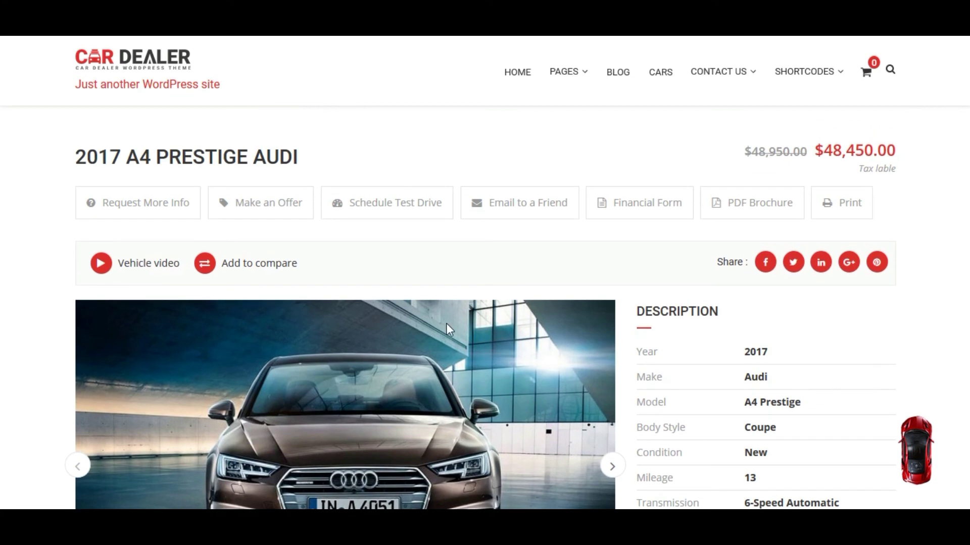
# - Open the header search box and focus its field for a 'bmw' search
pyautogui.click(890, 70)
pyautogui.click(698, 140)
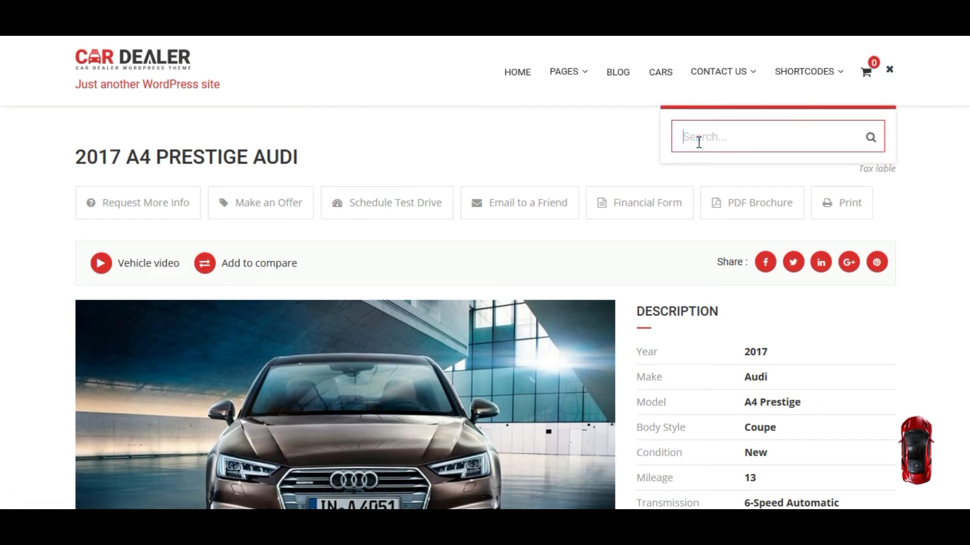
pyautogui.write('bmw')
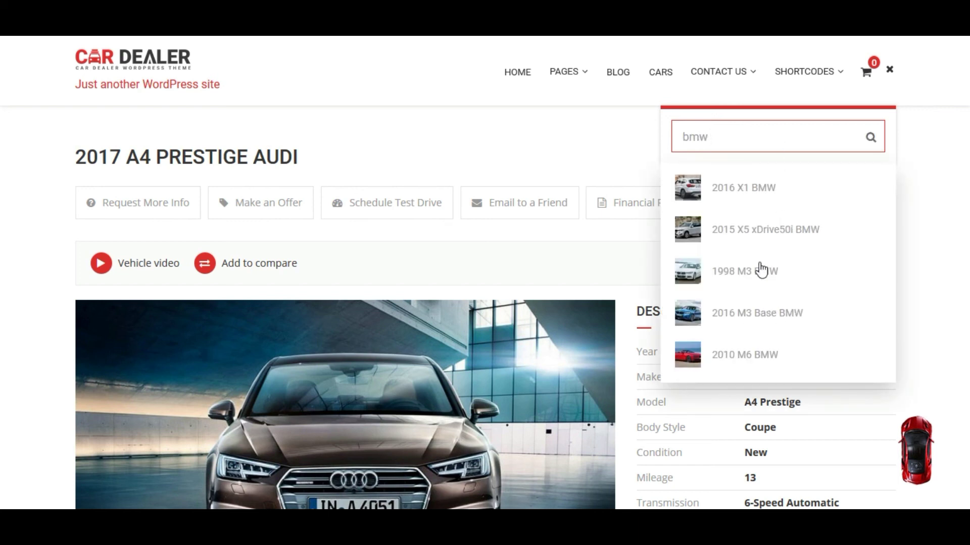
# - Submit the 'bmw' search to list all five matching BMW vehicles
pyautogui.click(870, 139)
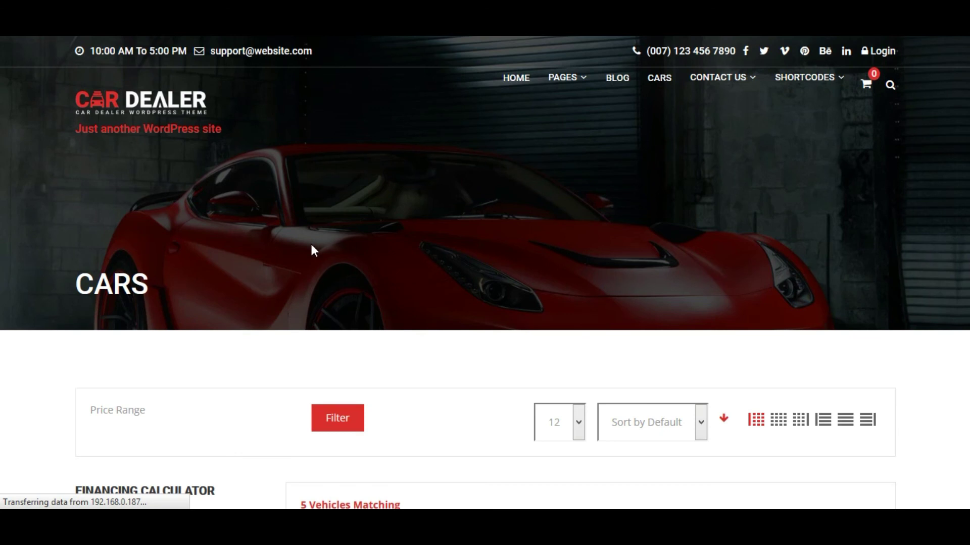
pyautogui.scroll(-2, 309, 242)
pyautogui.scroll(-3, 455, 236)
pyautogui.scroll(-3, 660, 267)
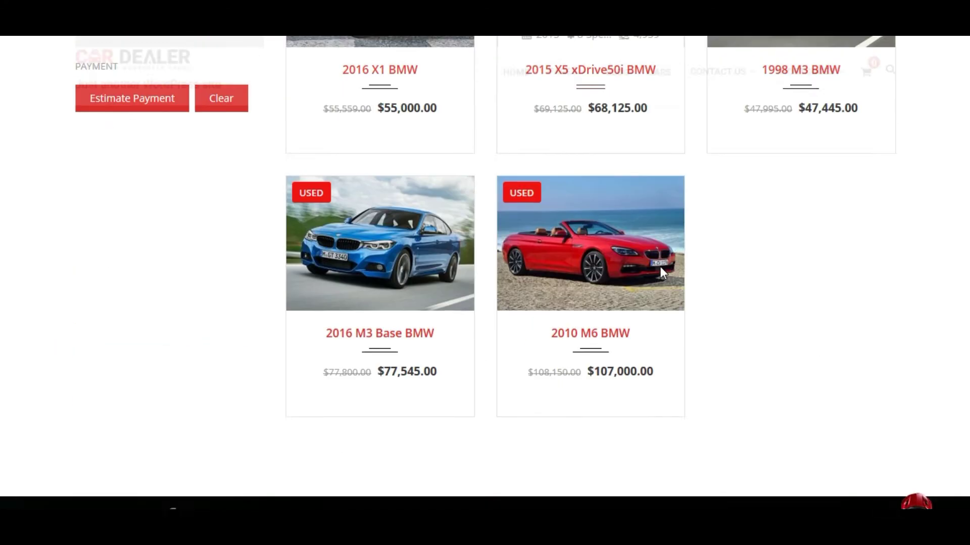
pyautogui.scroll(3, 541, 266)
pyautogui.scroll(2, 541, 266)
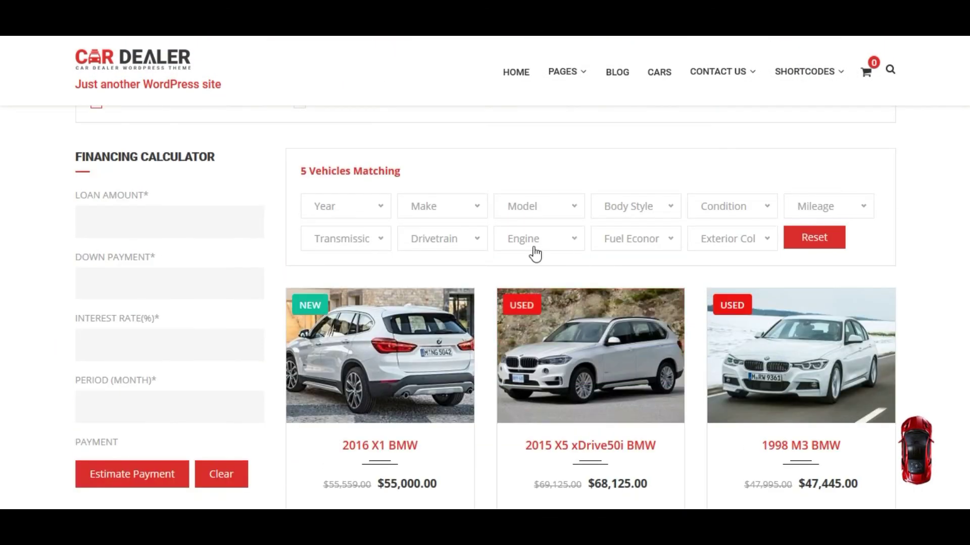